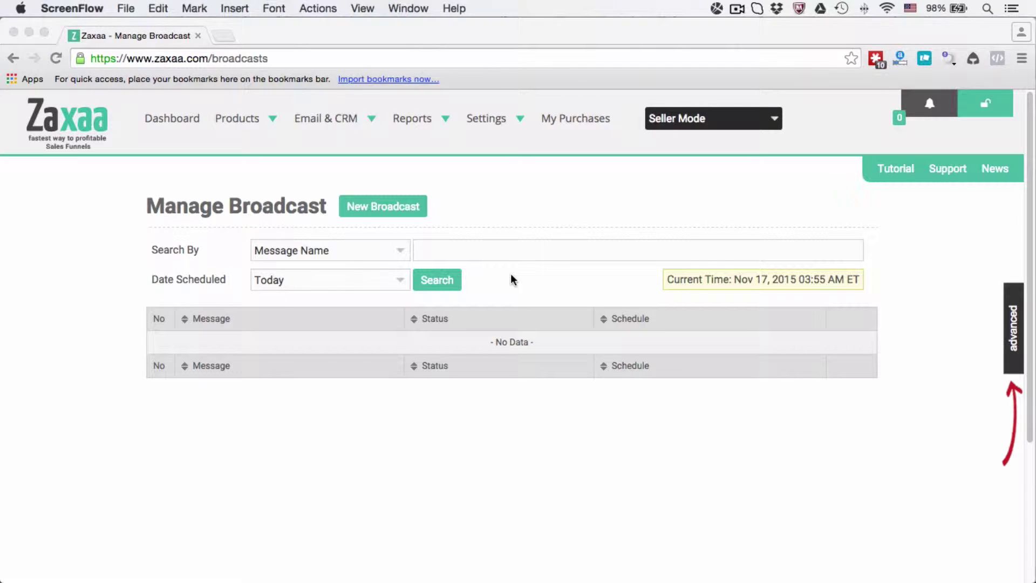
# Open a blank New Broadcast form from the Manage Broadcast page
pyautogui.click(455, 176)
pyautogui.moveTo(342, 134)
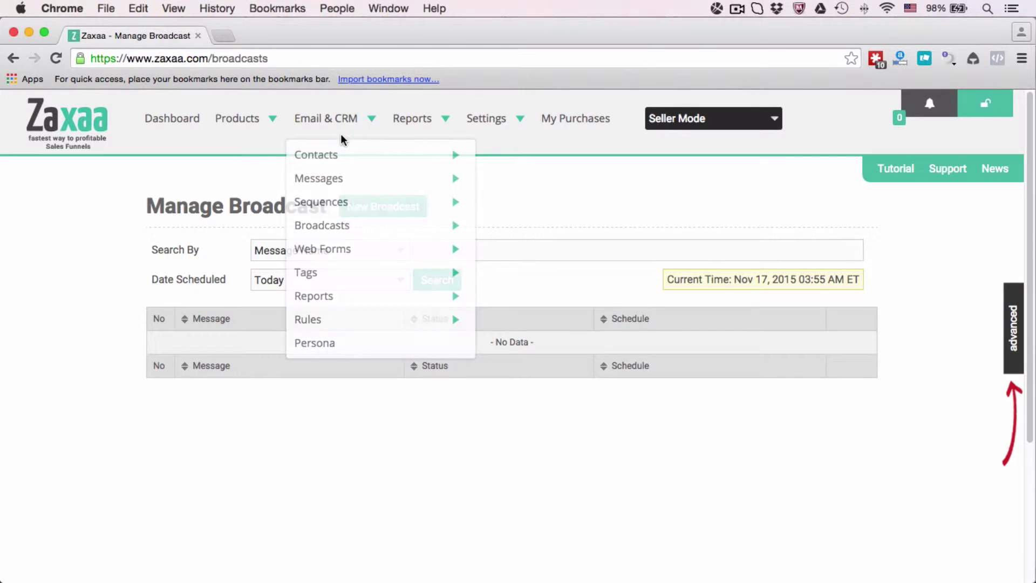
pyautogui.moveTo(331, 228)
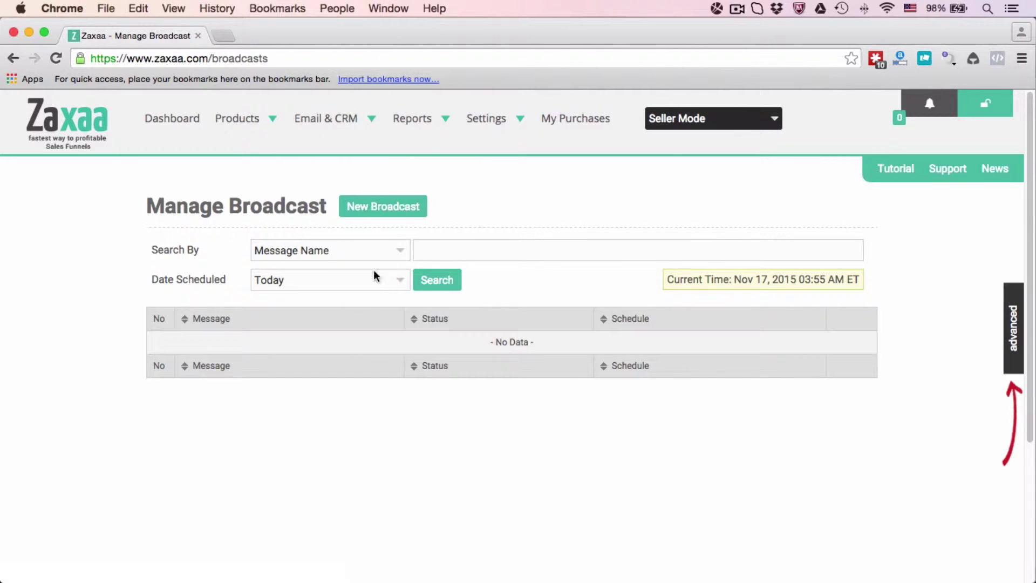
pyautogui.click(385, 215)
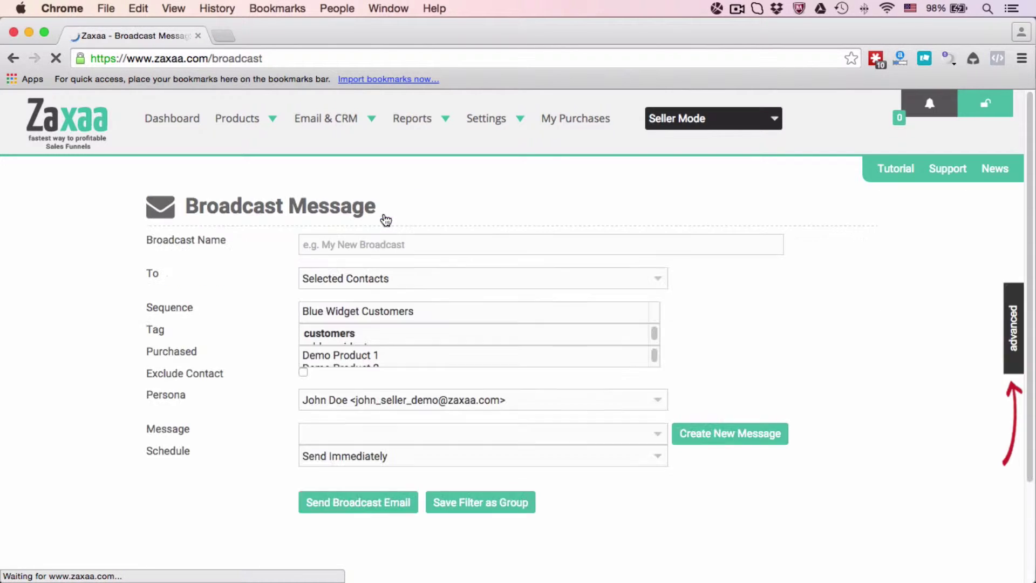
# Enter 'demo broadcast' as the broadcast name and check the To recipients
pyautogui.click(345, 245)
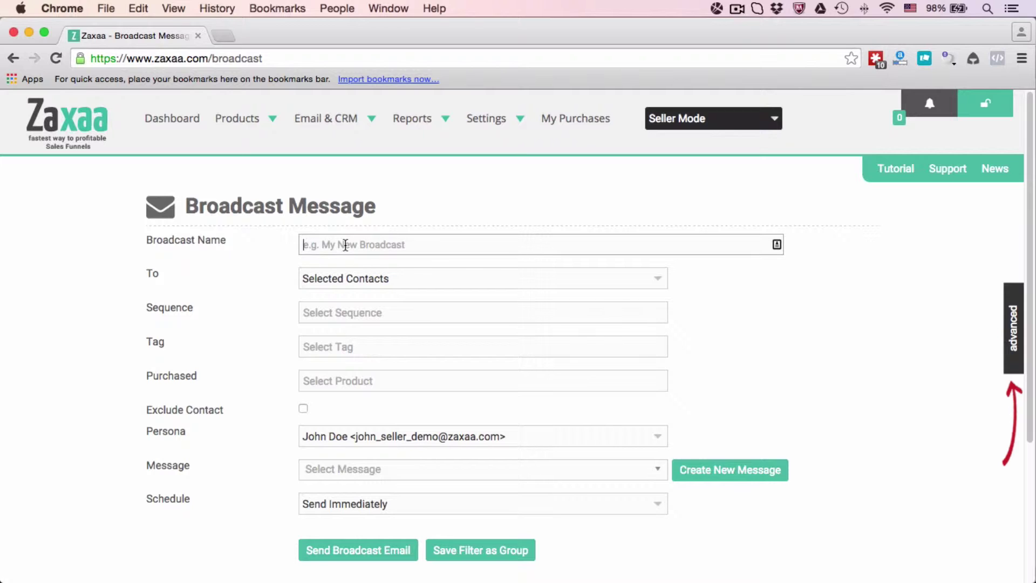
pyautogui.write('demo broadcast')
pyautogui.click(347, 278)
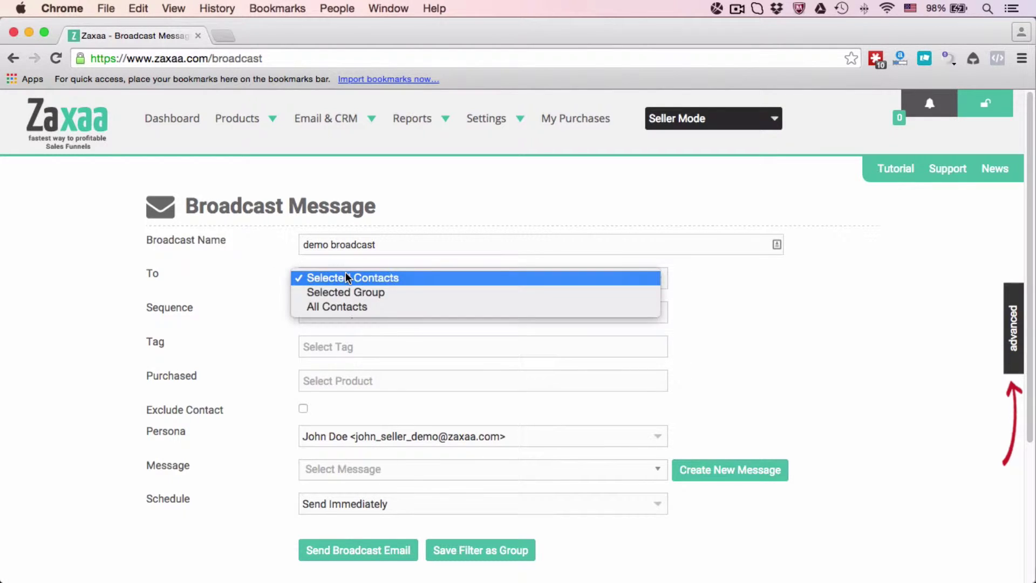
# Keep Selected Contacts as recipients and pick the Blue Widget Customers sequence
pyautogui.click(346, 275)
pyautogui.click(347, 305)
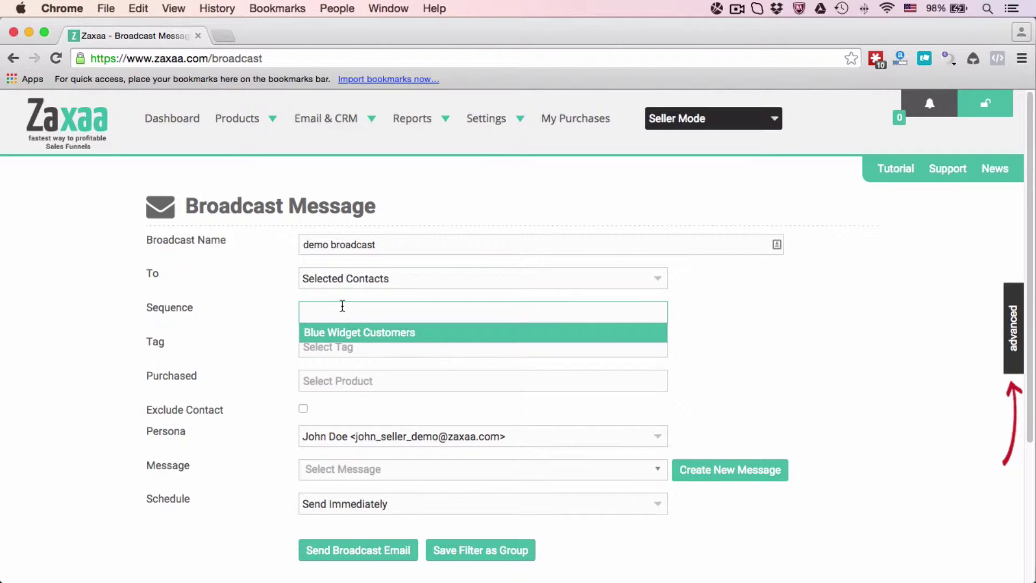
pyautogui.click(276, 307)
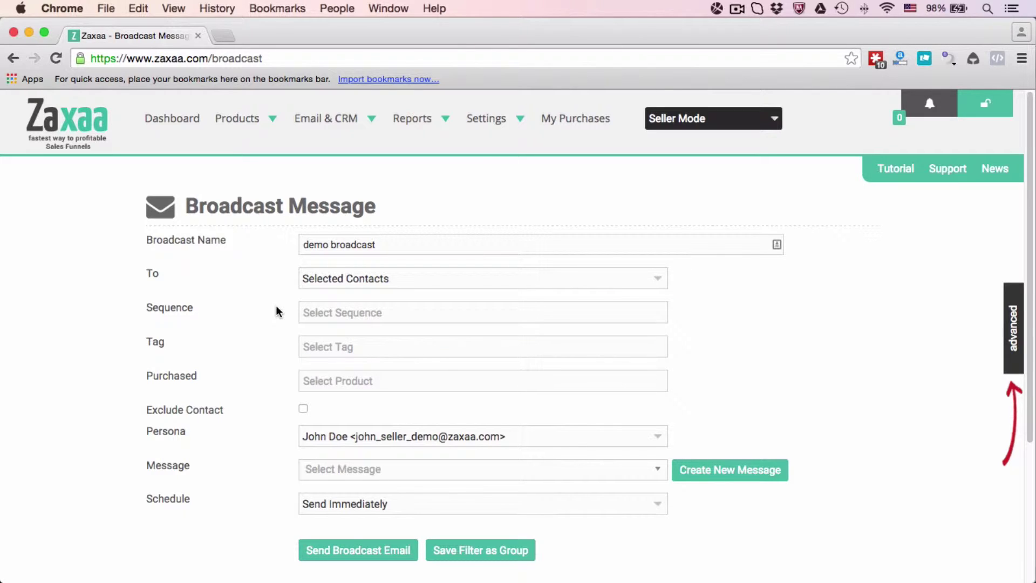
pyautogui.click(342, 312)
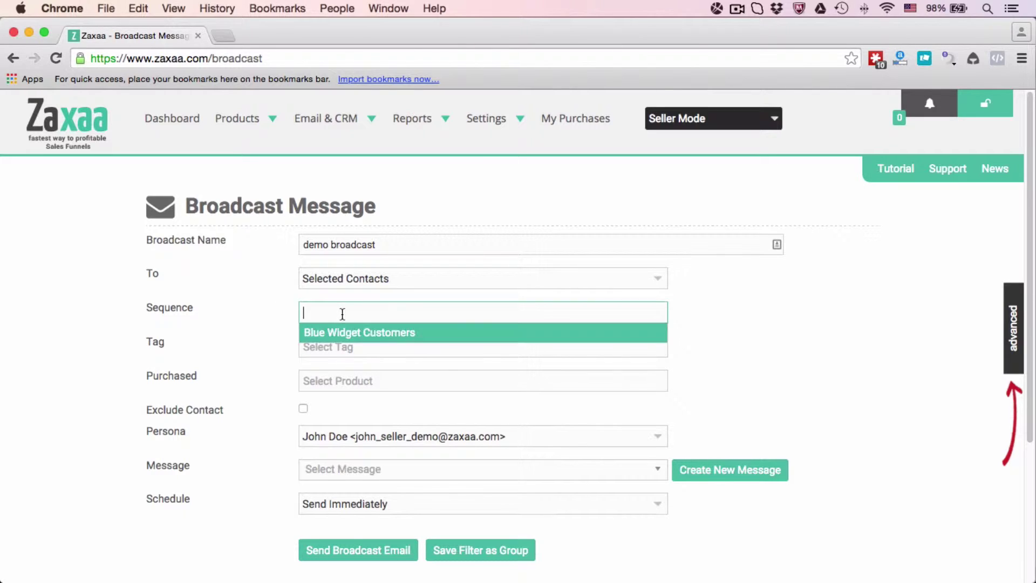
pyautogui.click(362, 336)
# Add the blue widget, red widget and yellow widget tags to the filter
pyautogui.click(351, 348)
pyautogui.click(353, 389)
pyautogui.click(446, 340)
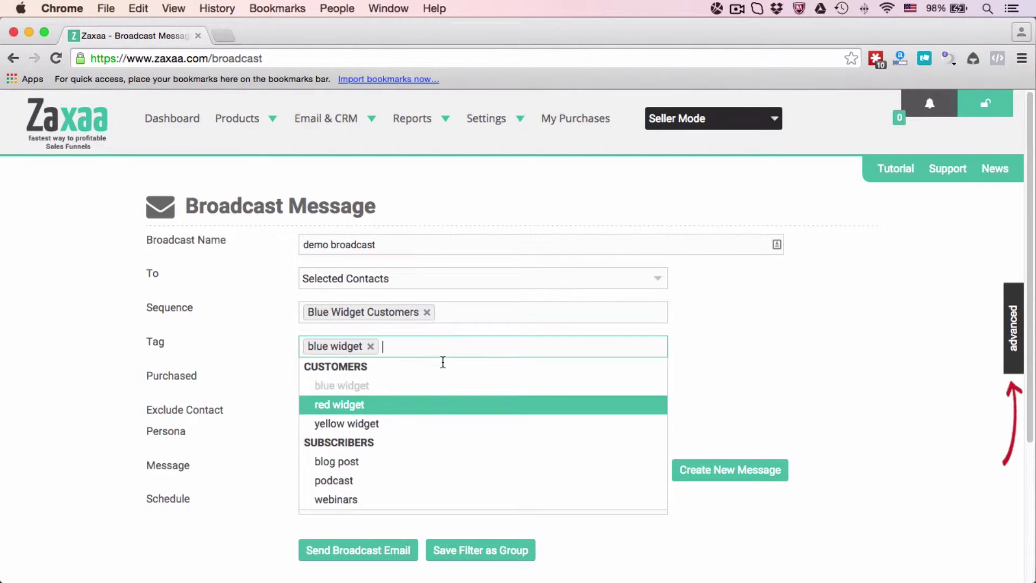
pyautogui.click(424, 404)
pyautogui.click(523, 354)
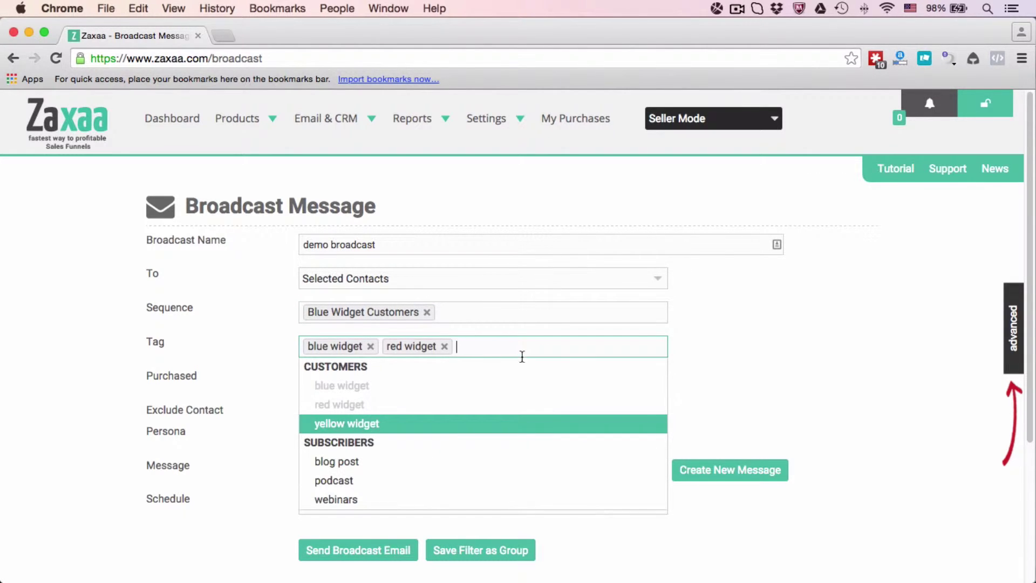
pyautogui.click(509, 425)
# Add the webinars tag through the tag search, then remove it again
pyautogui.click(578, 349)
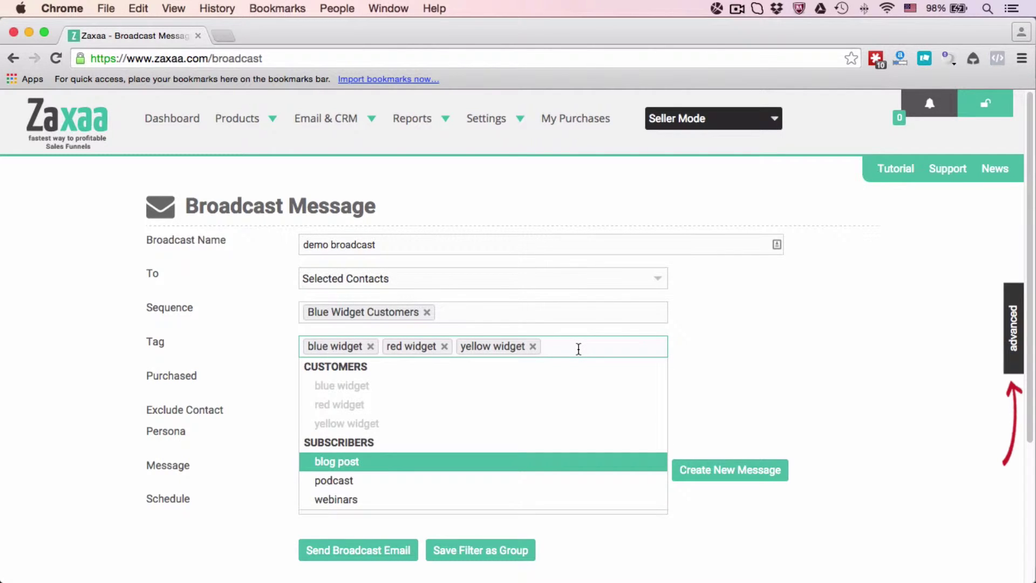
pyautogui.write('po')
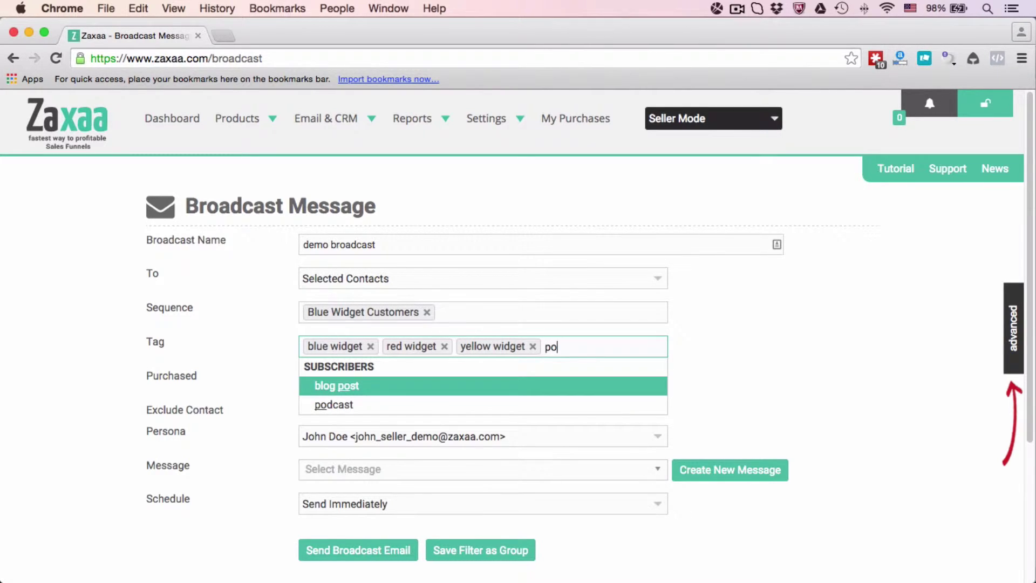
pyautogui.press('BackSpace')
pyautogui.press('BackSpace')
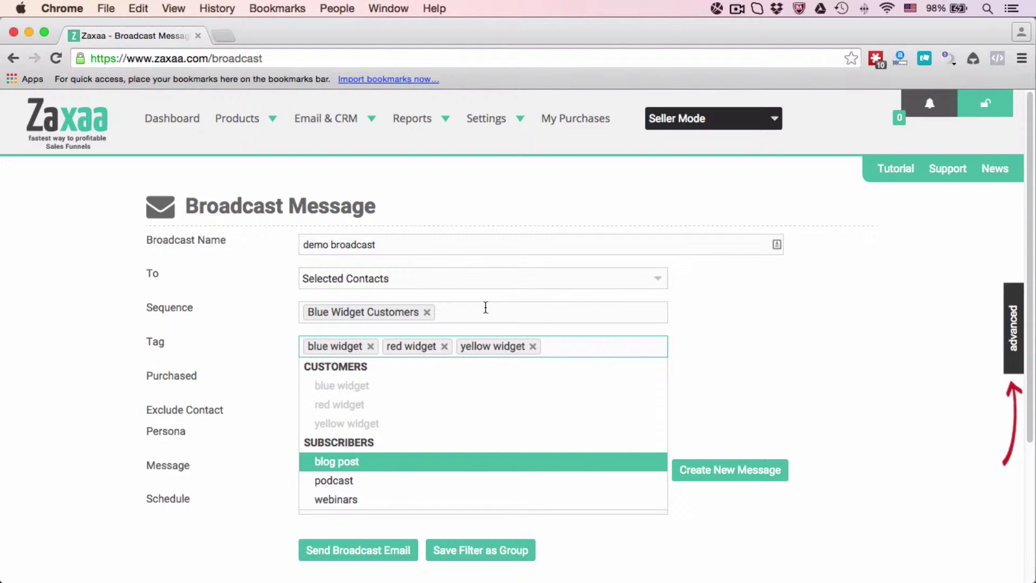
pyautogui.write('web')
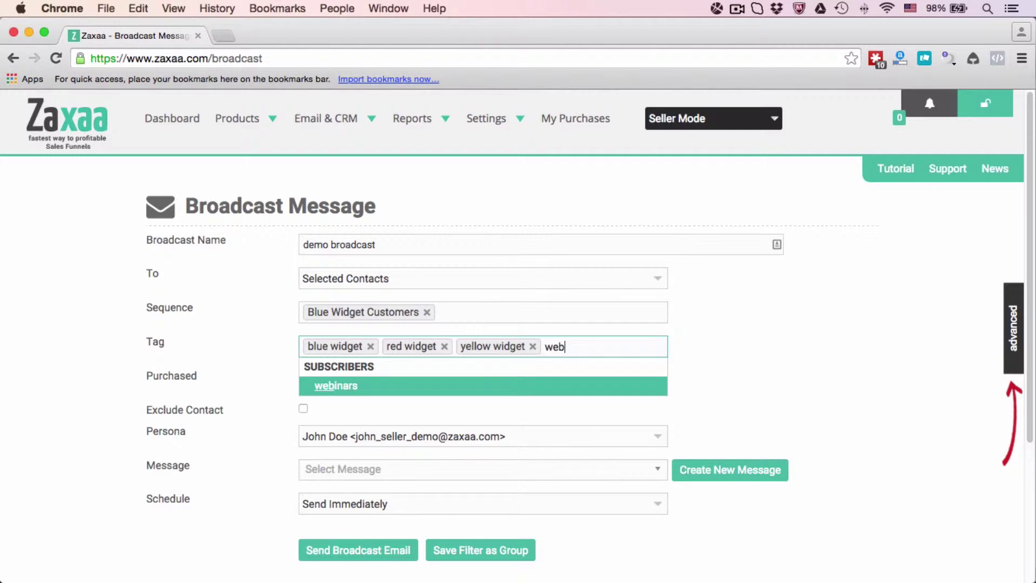
pyautogui.press('Return')
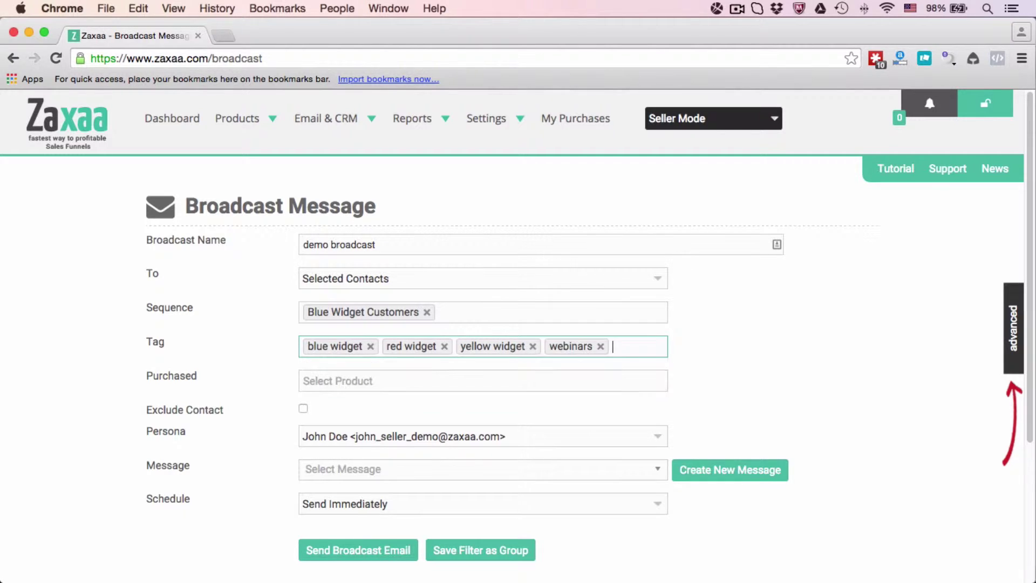
pyautogui.click(601, 347)
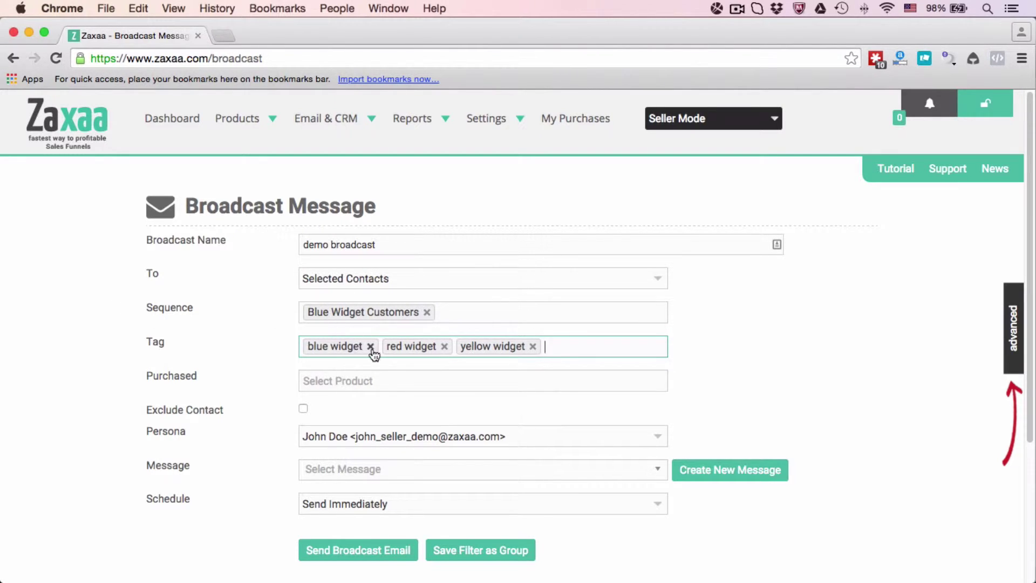
pyautogui.click(454, 380)
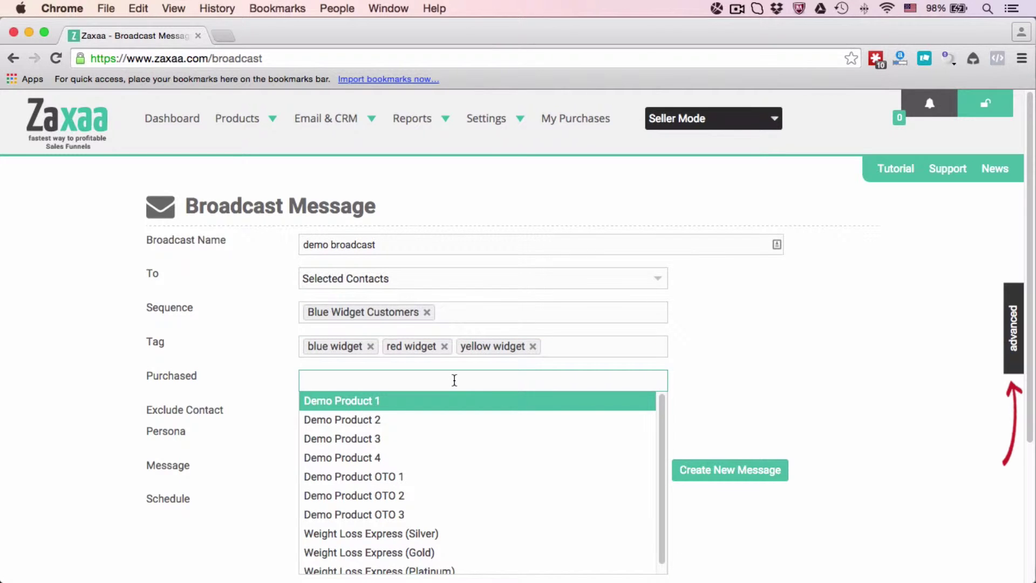
pyautogui.scroll(-1, 454, 380)
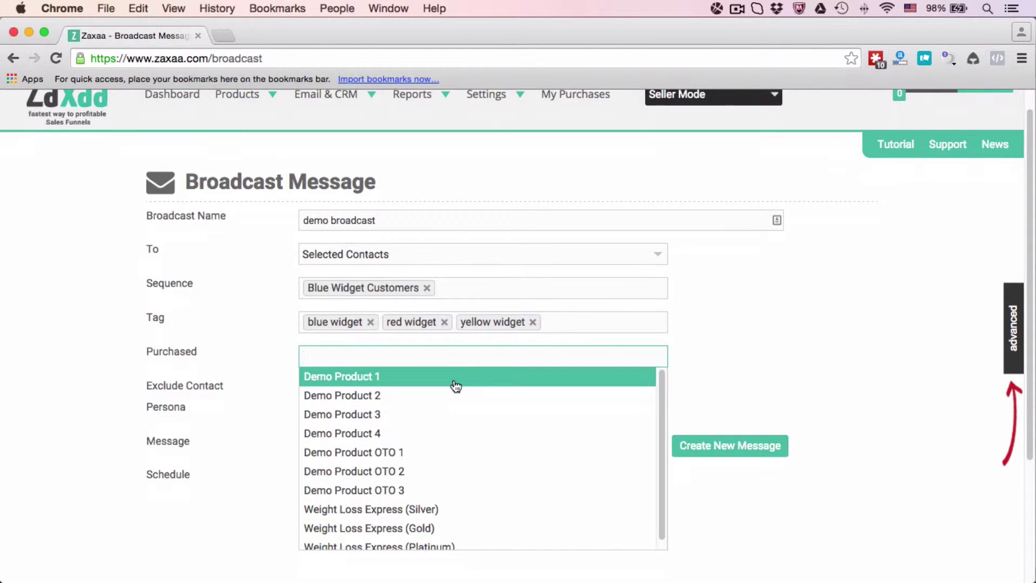
pyautogui.click(434, 418)
pyautogui.click(458, 356)
pyautogui.click(460, 471)
pyautogui.click(599, 358)
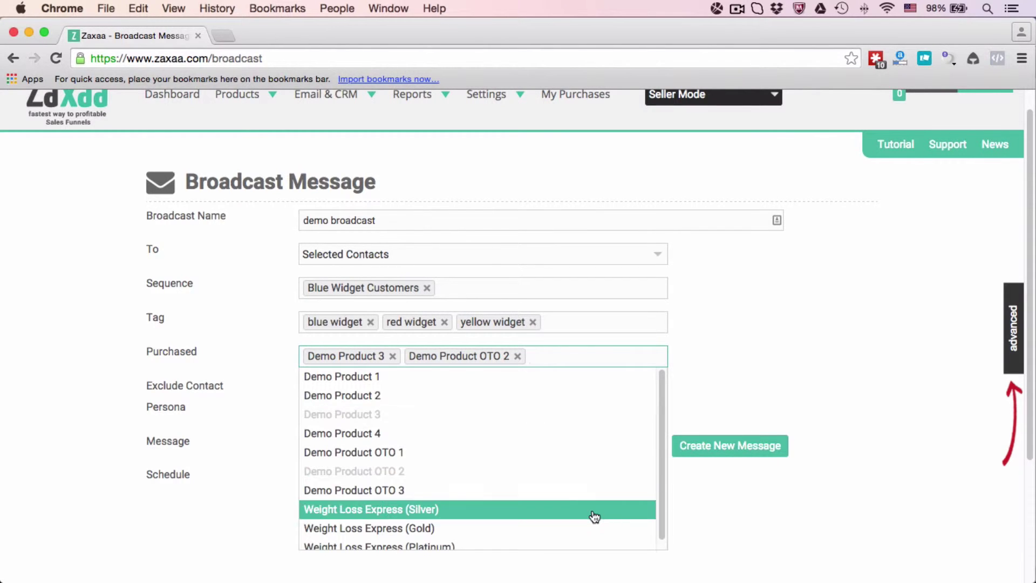
pyautogui.click(592, 510)
pyautogui.click(391, 356)
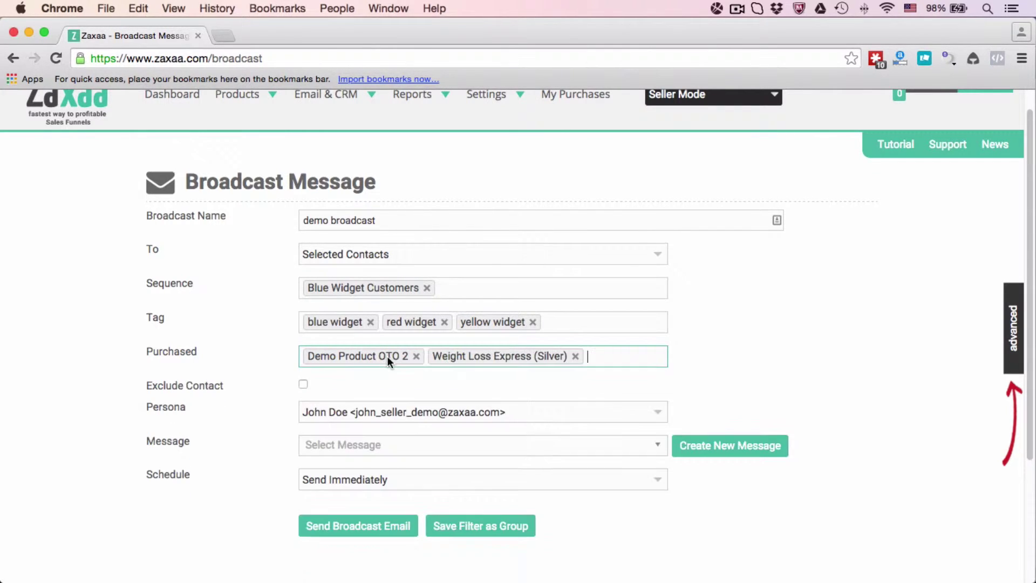
pyautogui.click(419, 356)
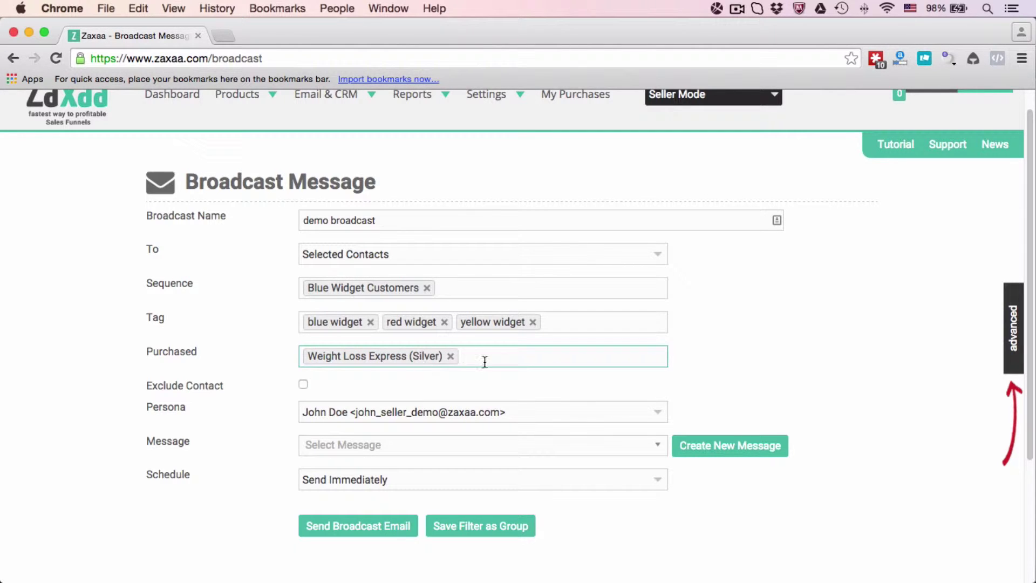
pyautogui.click(450, 356)
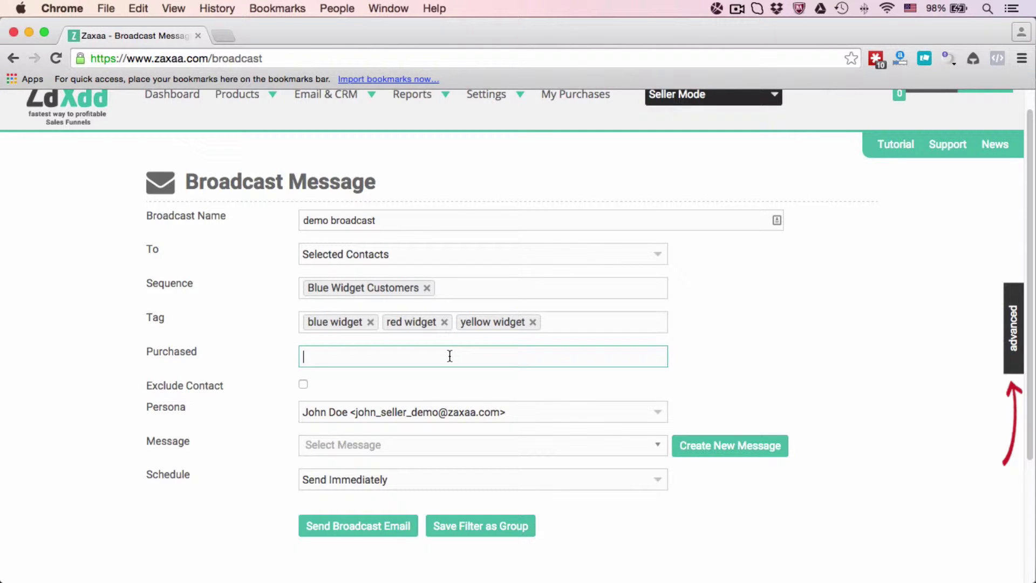
pyautogui.click(303, 384)
pyautogui.scroll(-1, 341, 368)
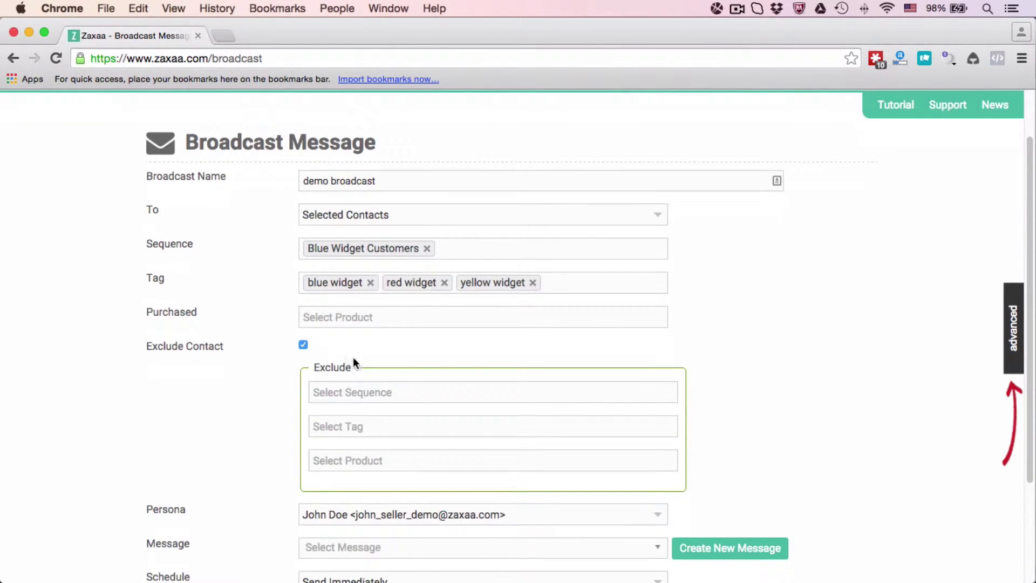
pyautogui.click(352, 393)
pyautogui.click(269, 383)
pyautogui.click(302, 345)
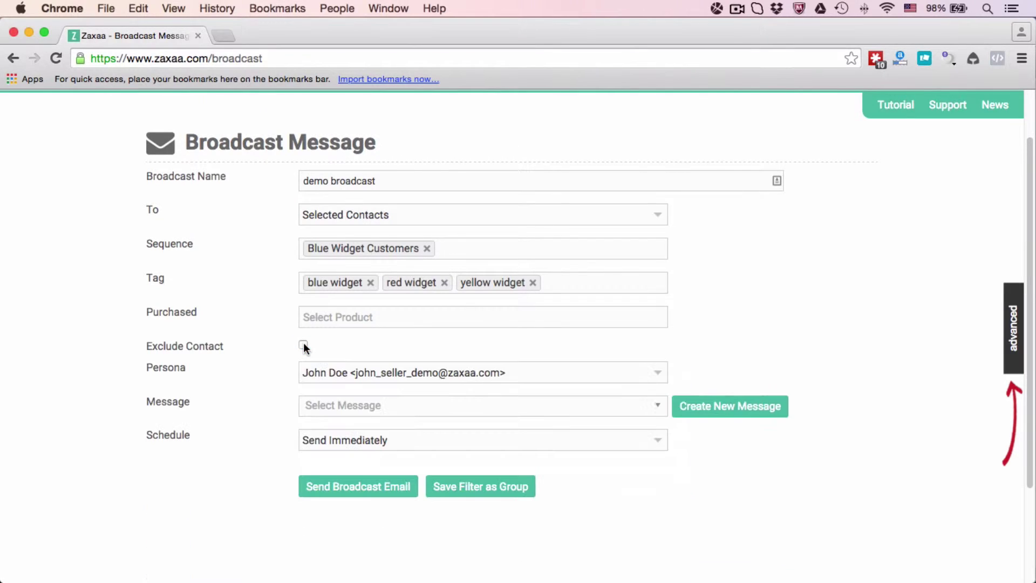
# Keep the current sender persona and review the available messages without choosing one
pyautogui.scroll(-1, 304, 347)
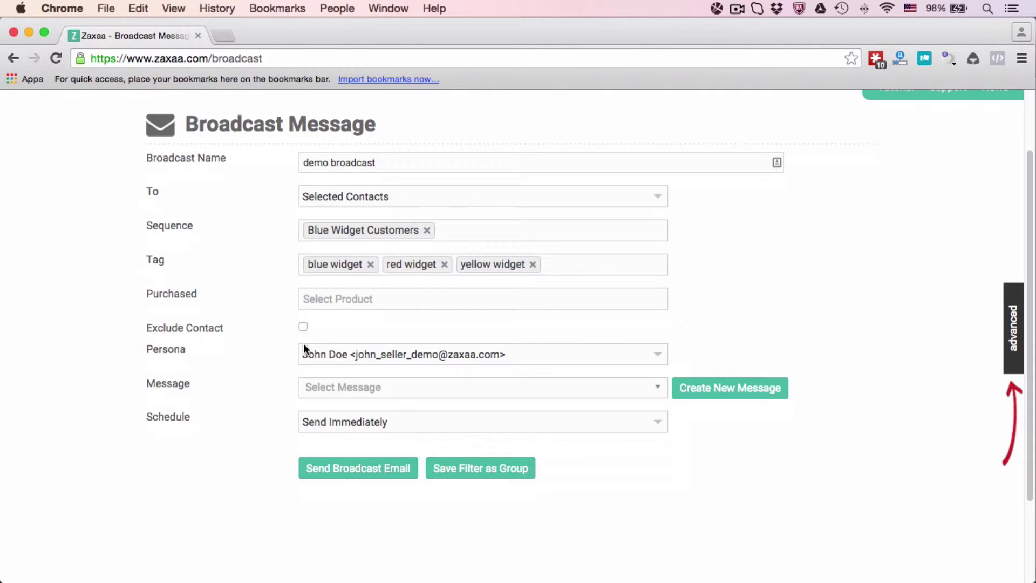
pyautogui.click(393, 358)
pyautogui.click(397, 352)
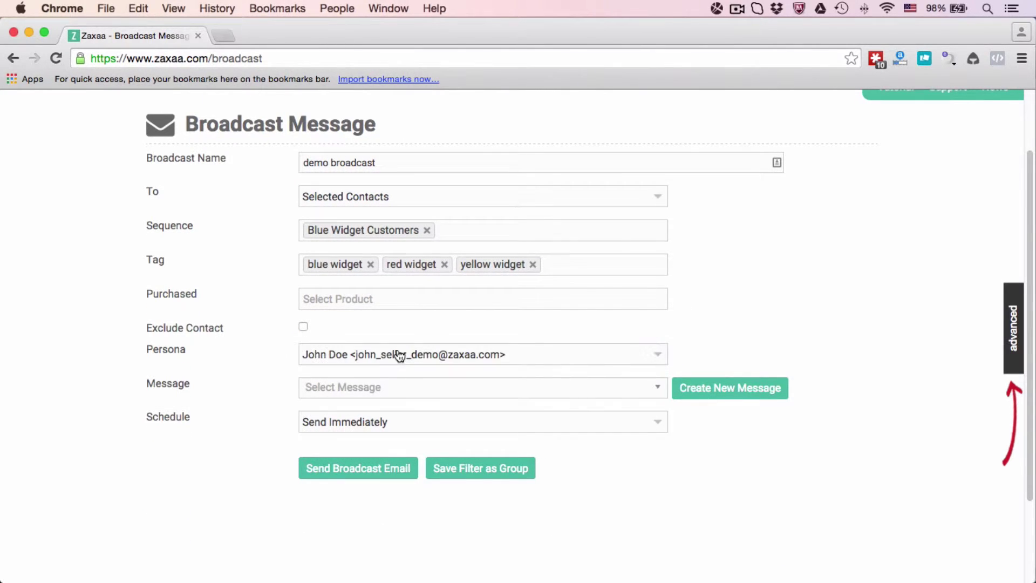
pyautogui.click(366, 389)
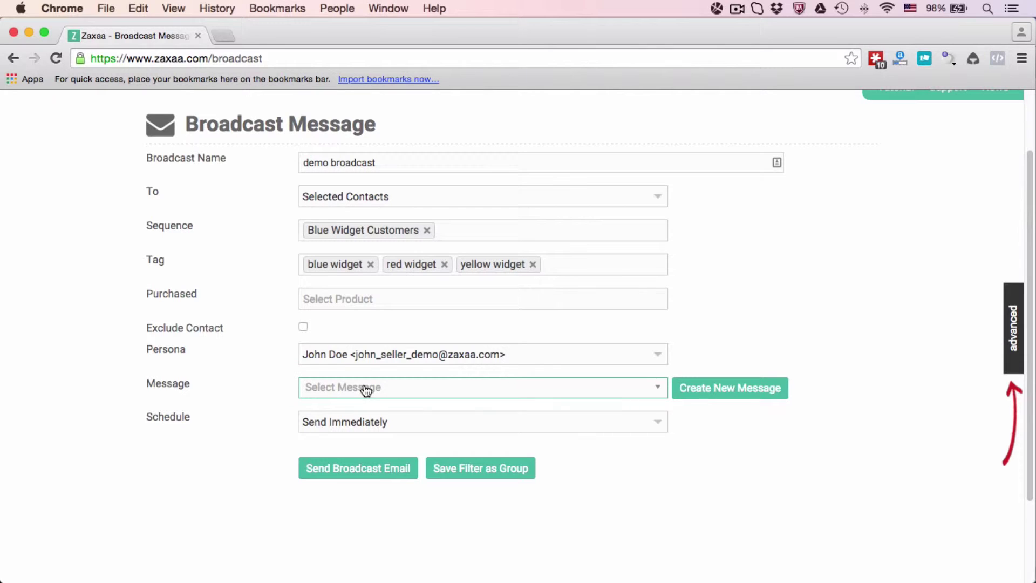
pyautogui.click(360, 397)
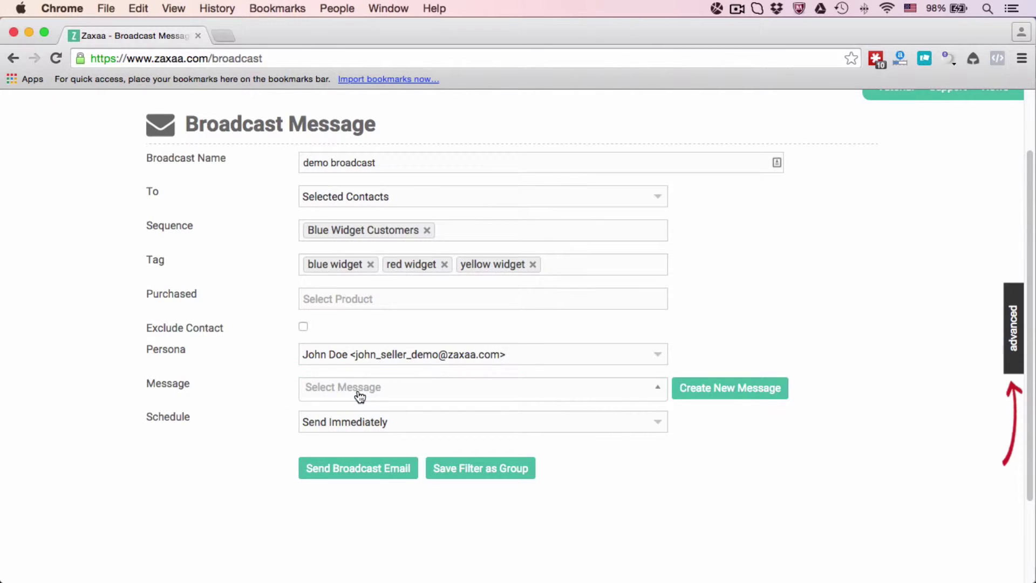
pyautogui.click(360, 397)
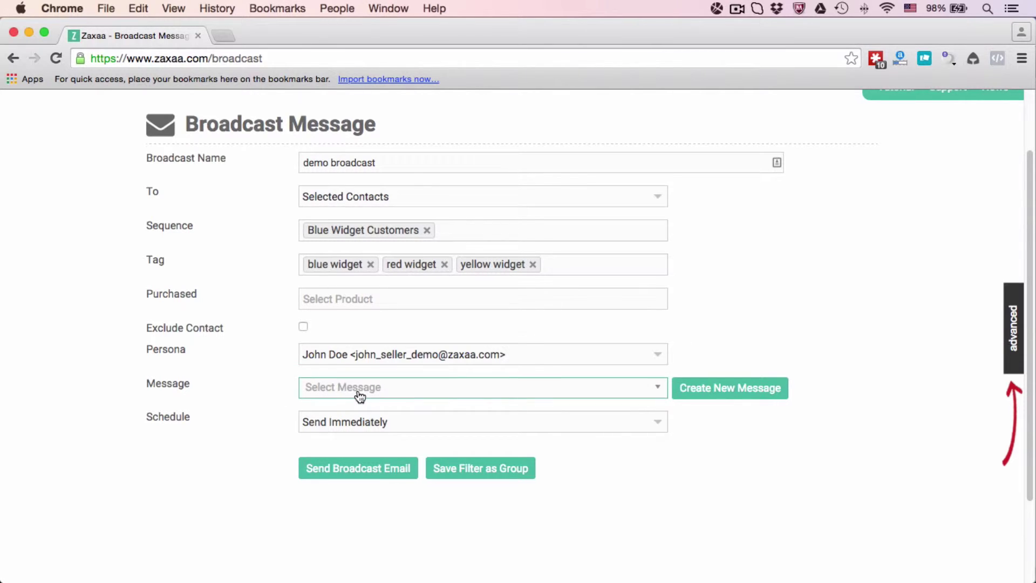
# Create a new message named 'demo broadcast' and keep it as the attached message
pyautogui.click(744, 324)
pyautogui.click(740, 385)
pyautogui.click(552, 279)
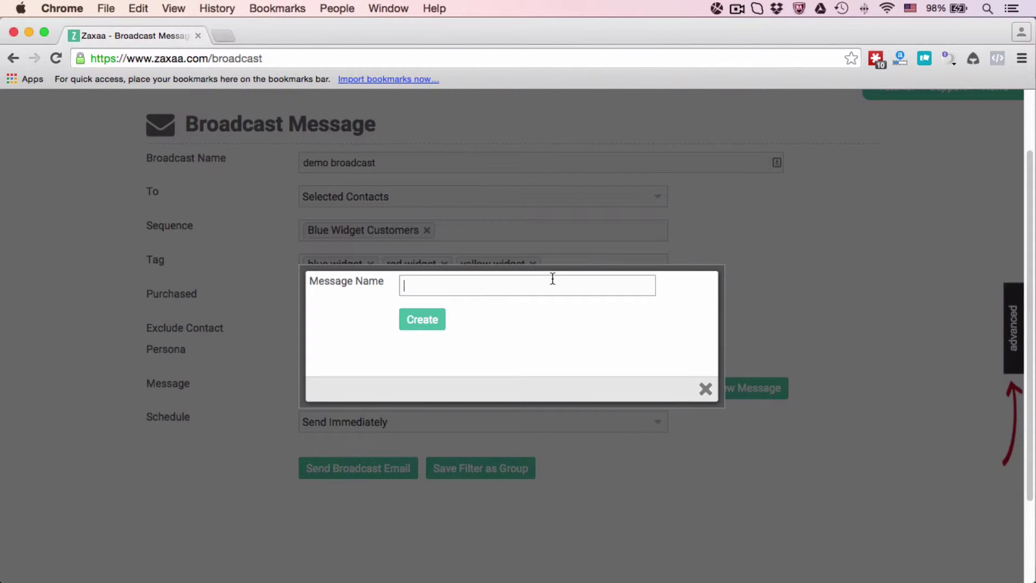
pyautogui.write('b')
pyautogui.press('BackSpace')
pyautogui.write('demo broadcast')
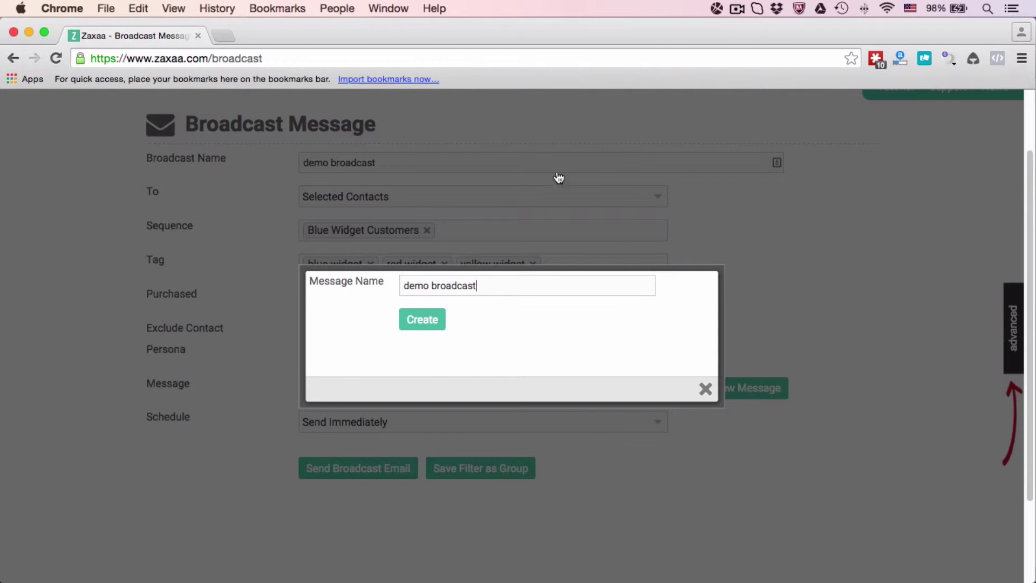
pyautogui.click(403, 321)
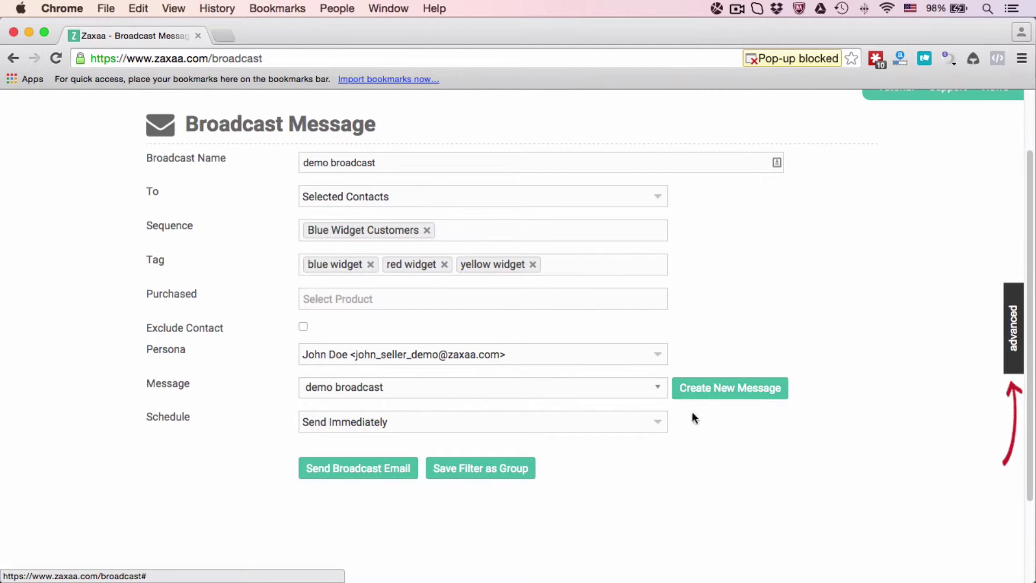
pyautogui.click(492, 393)
pyautogui.click(490, 392)
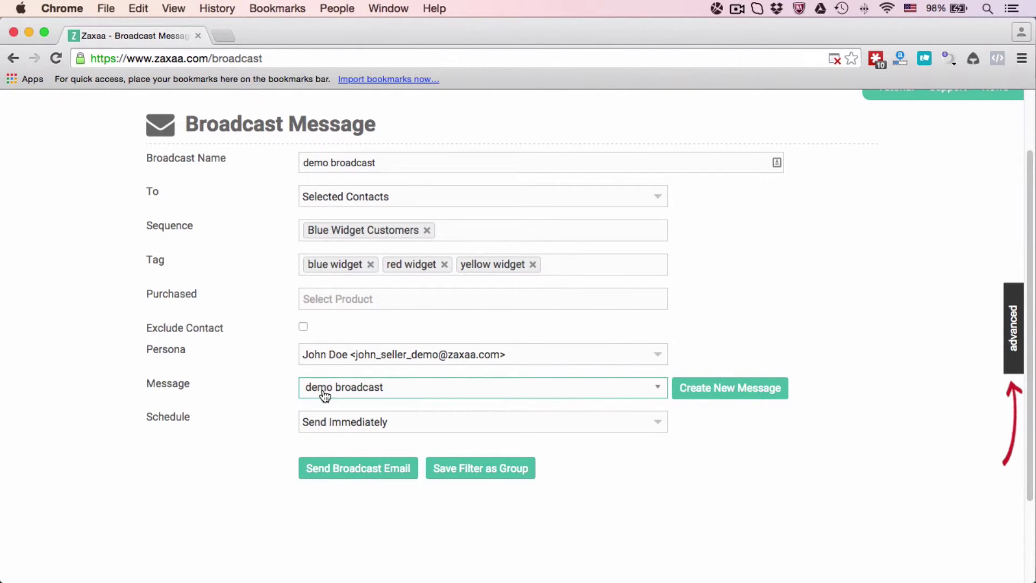
pyautogui.scroll(3, 363, 285)
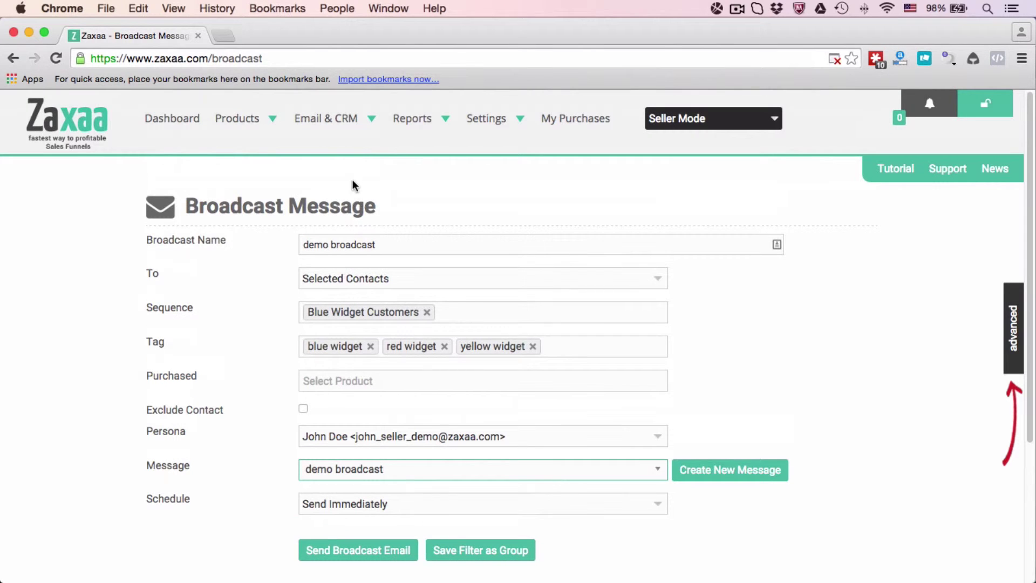
pyautogui.click(334, 121)
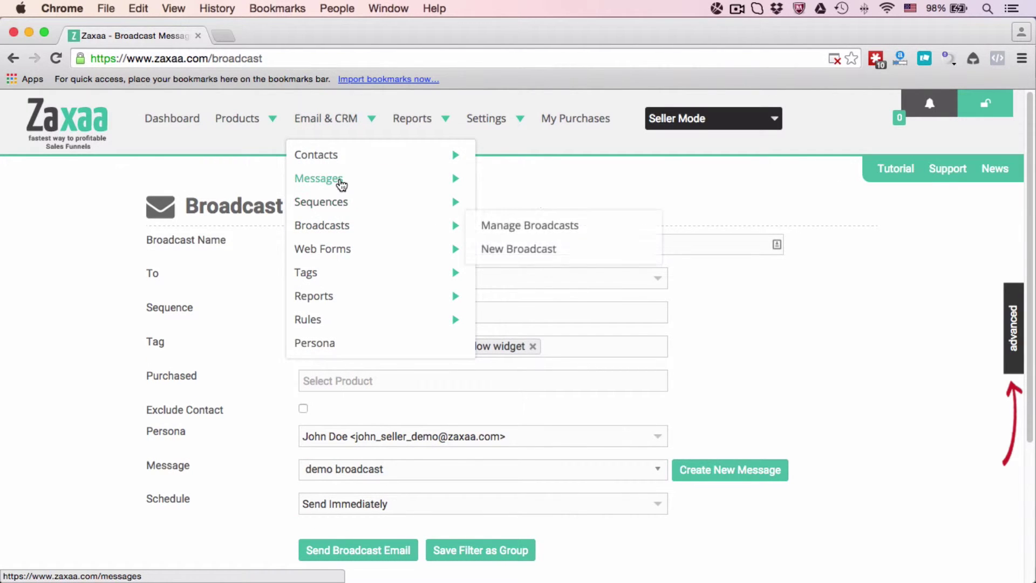
pyautogui.keyDown('super'); pyautogui.click(341, 184); pyautogui.keyUp('super')
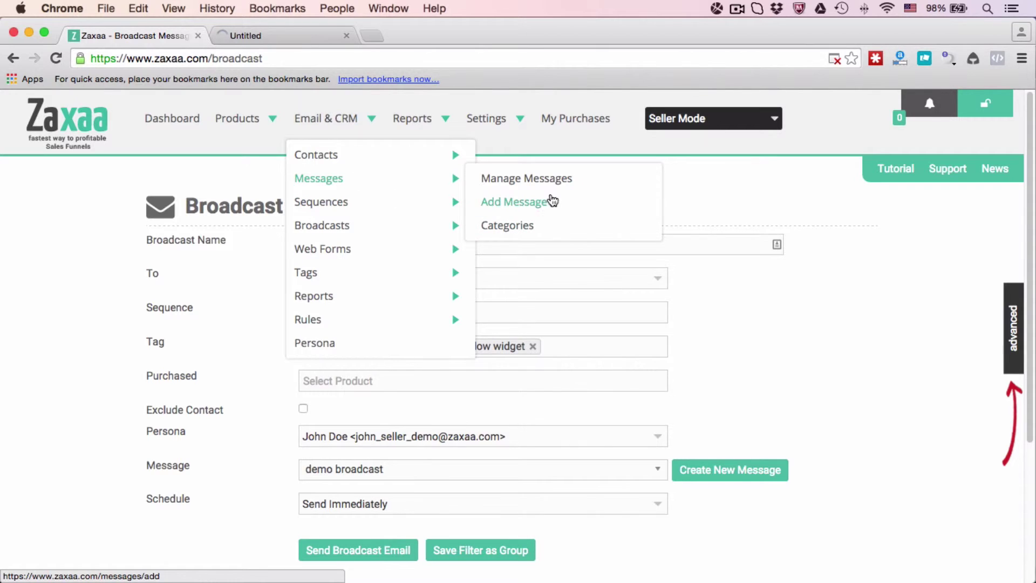
pyautogui.click(305, 37)
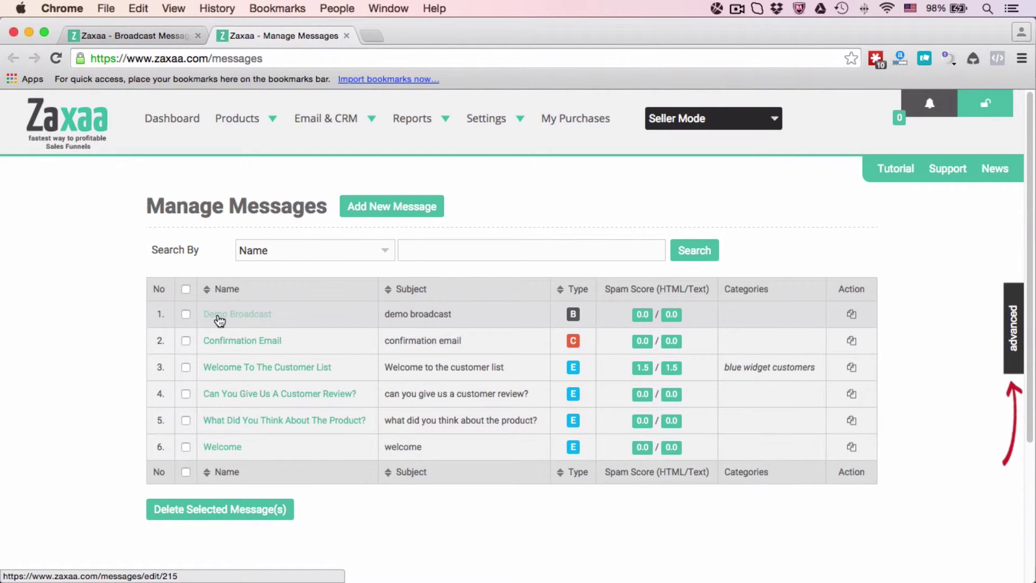
pyautogui.click(268, 320)
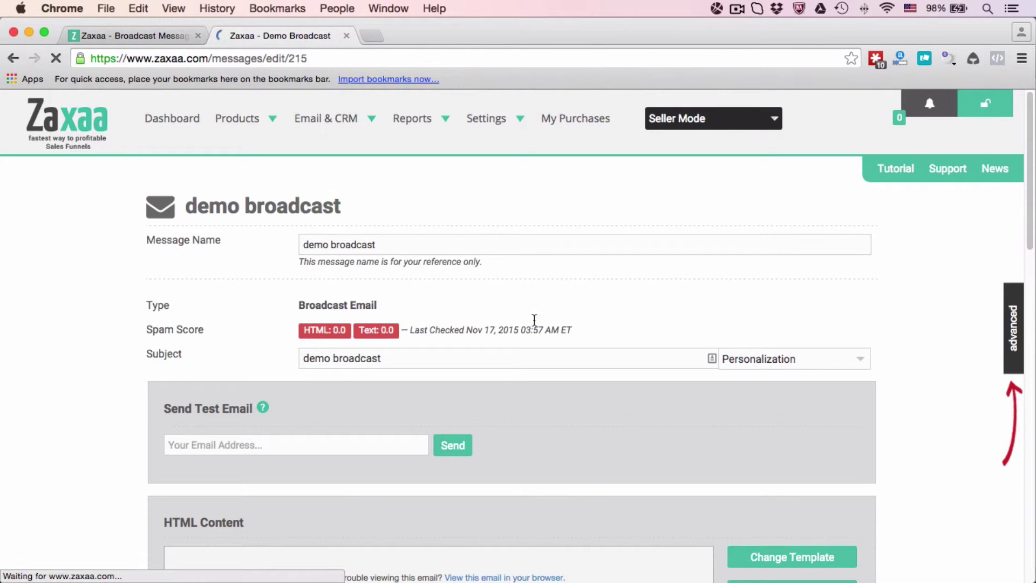
pyautogui.scroll(-5, 566, 329)
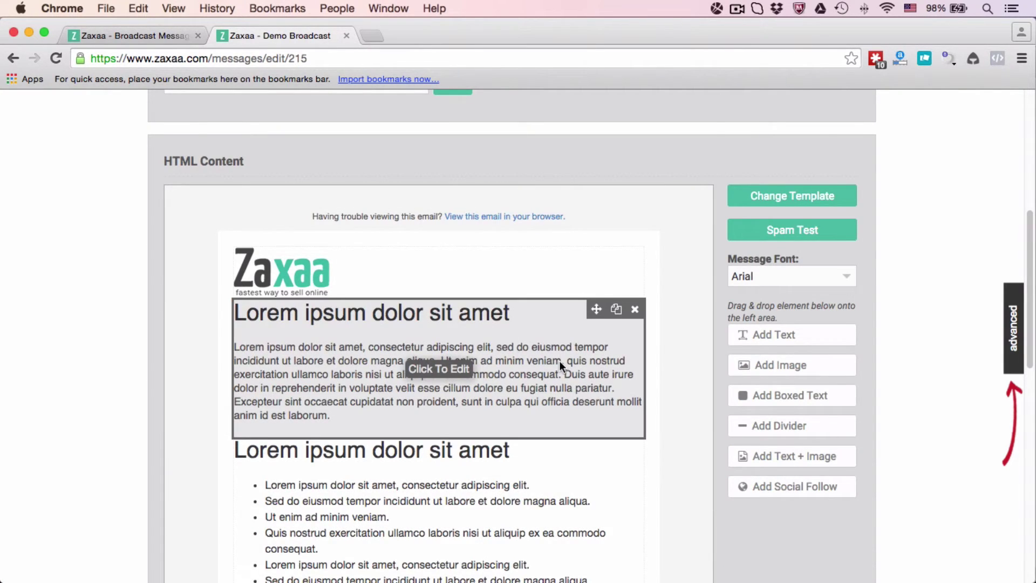
pyautogui.scroll(7, 559, 360)
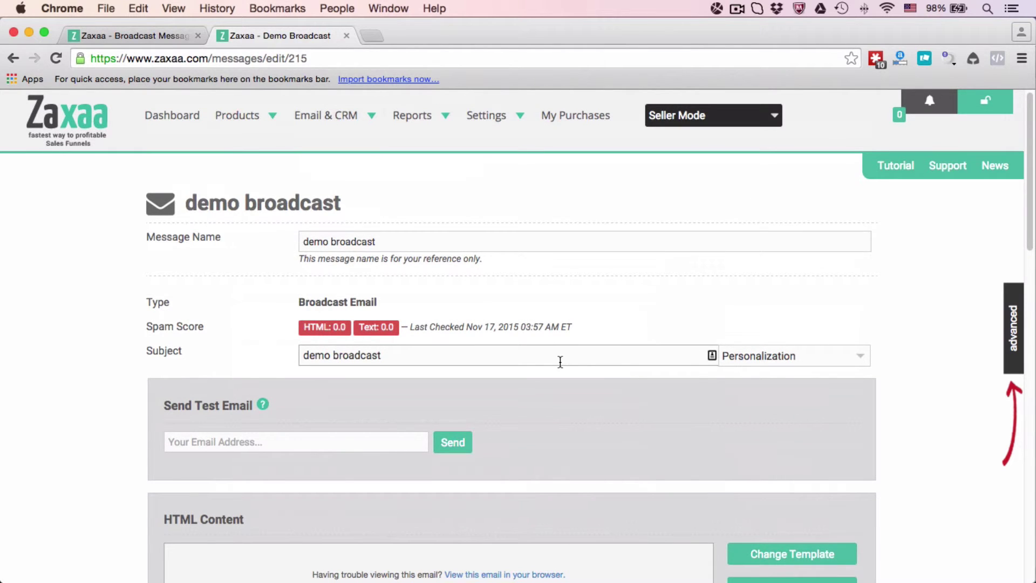
pyautogui.scroll(-3, 560, 362)
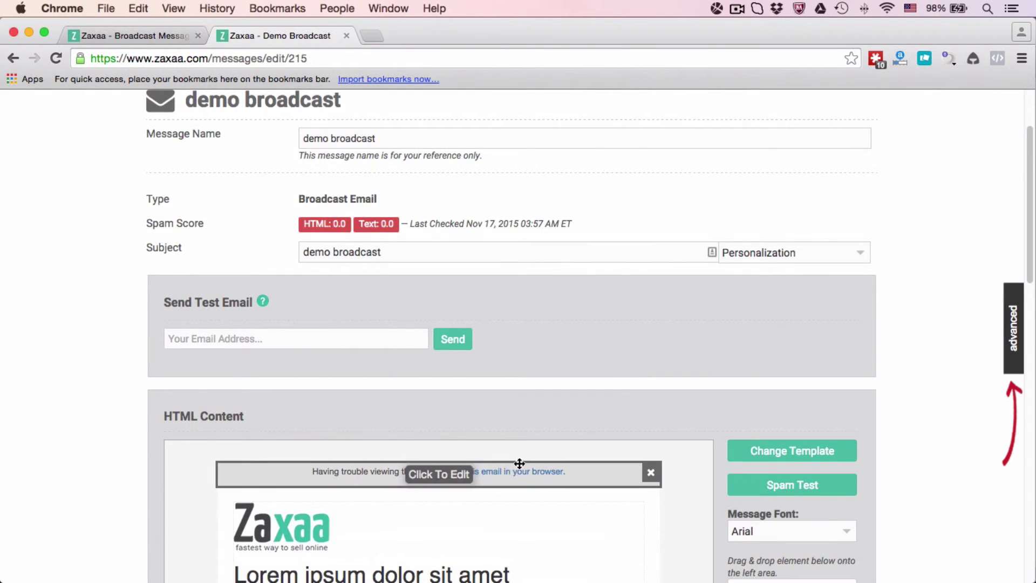
pyautogui.scroll(-3, 457, 439)
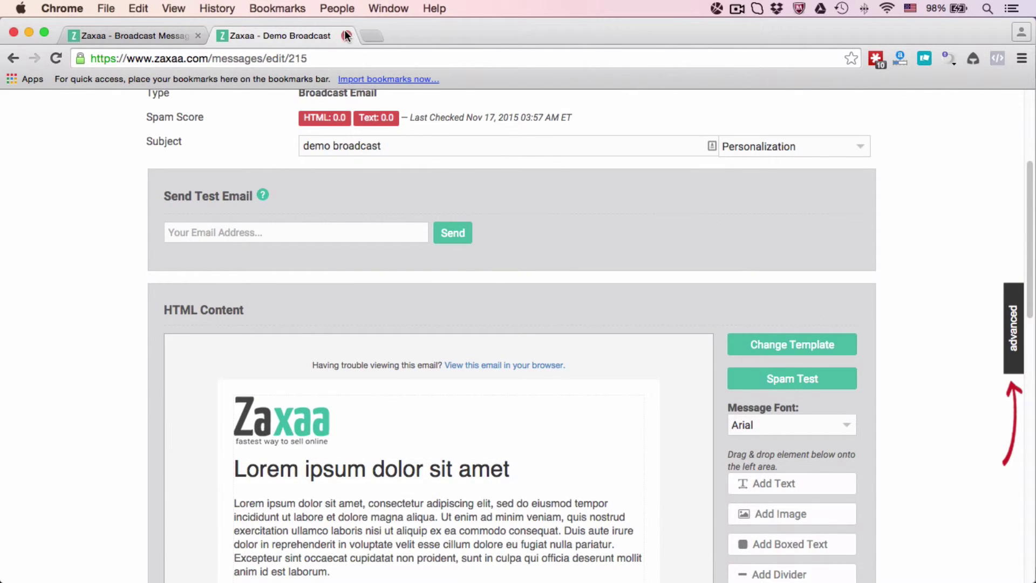
pyautogui.click(346, 35)
# Set the schedule to Exact Time, leaving the date and time field empty
pyautogui.scroll(-1, 406, 486)
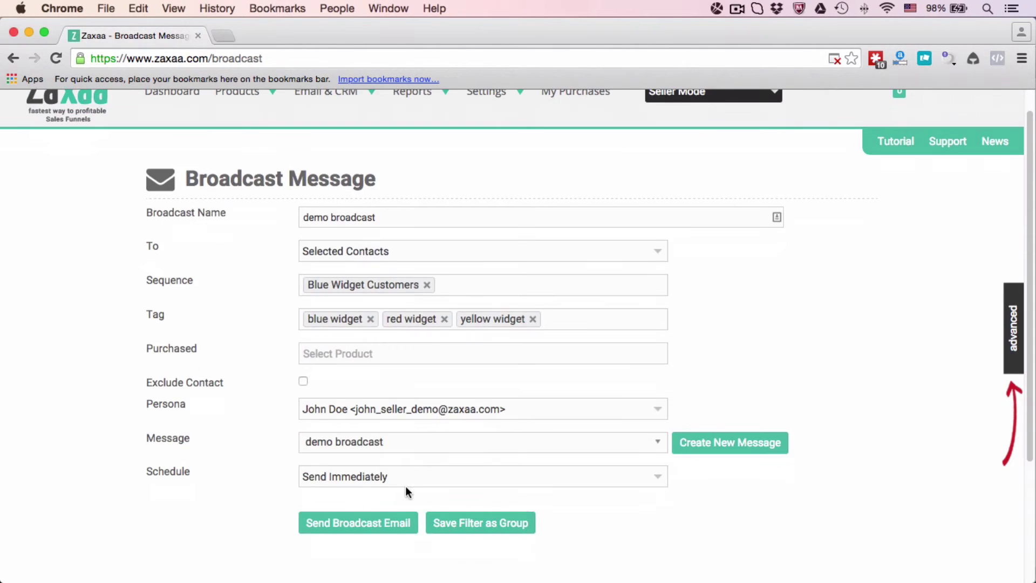
pyautogui.scroll(-3, 450, 383)
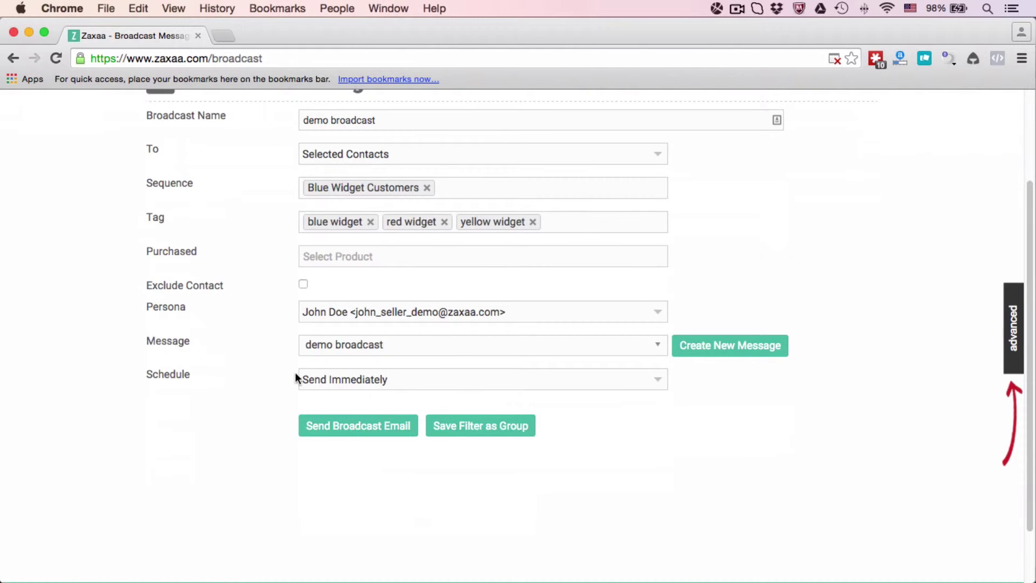
pyautogui.click(314, 382)
pyautogui.click(320, 394)
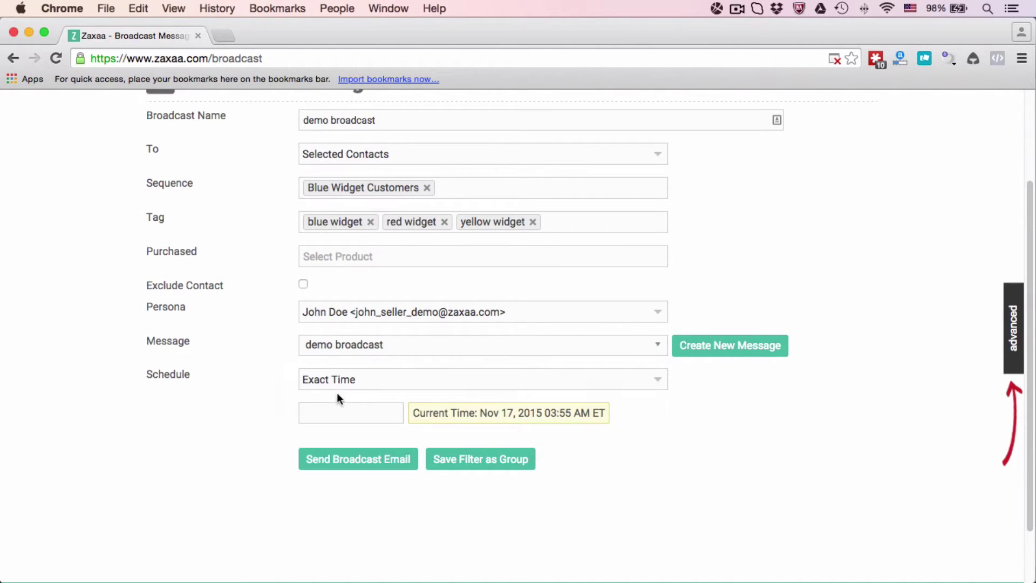
pyautogui.click(358, 410)
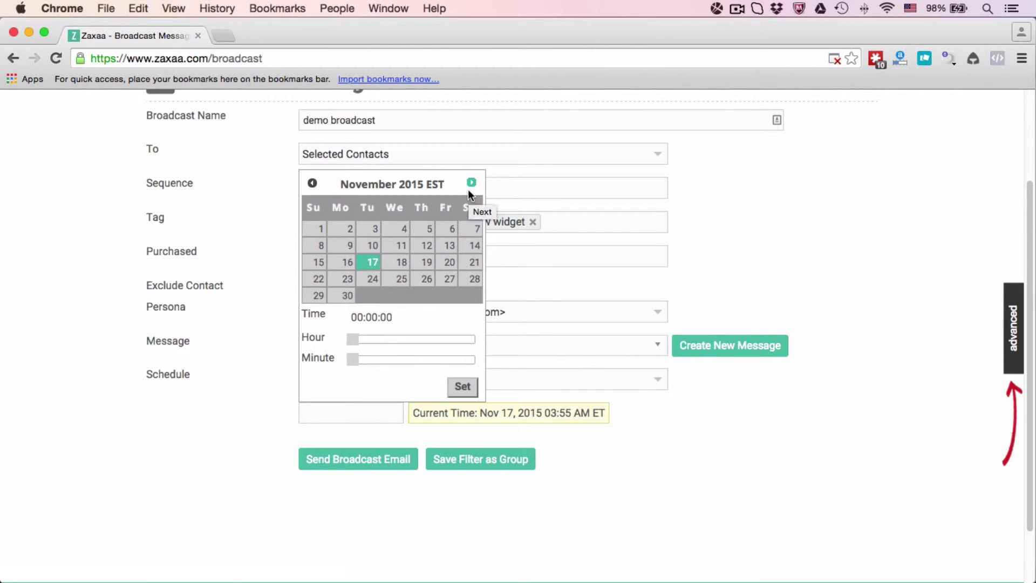
pyautogui.click(259, 356)
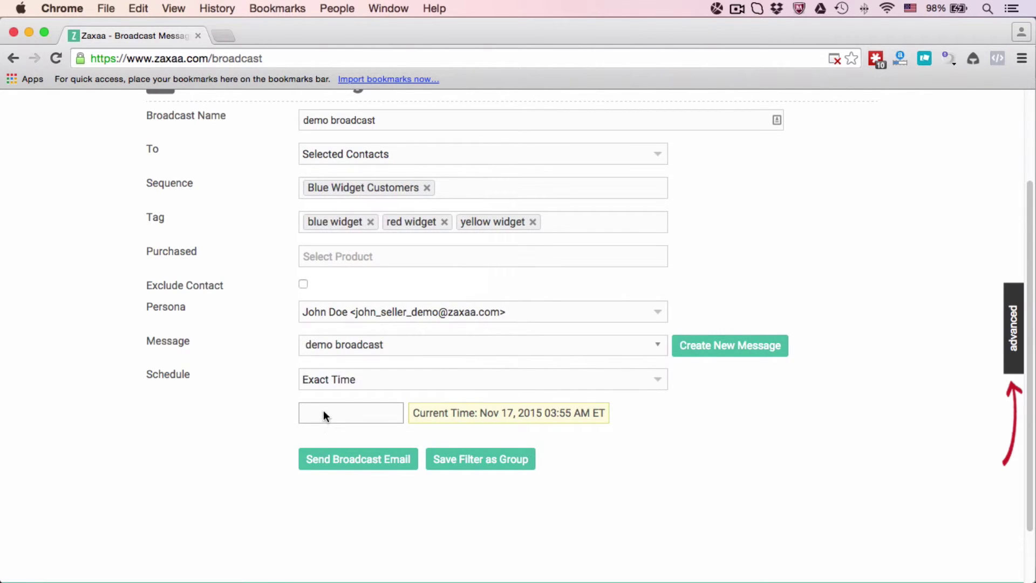
pyautogui.scroll(5, 324, 340)
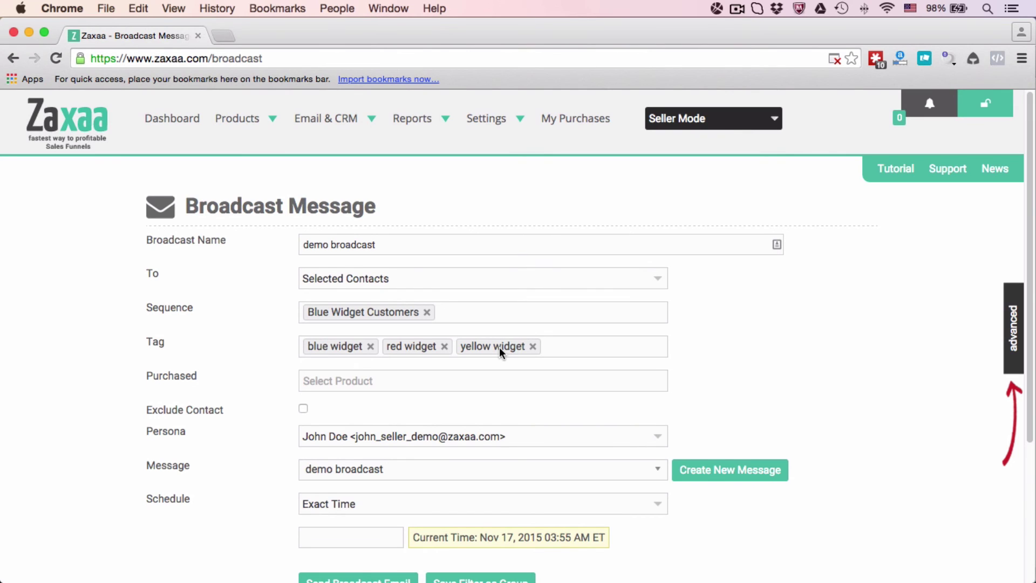
pyautogui.scroll(-1, 500, 351)
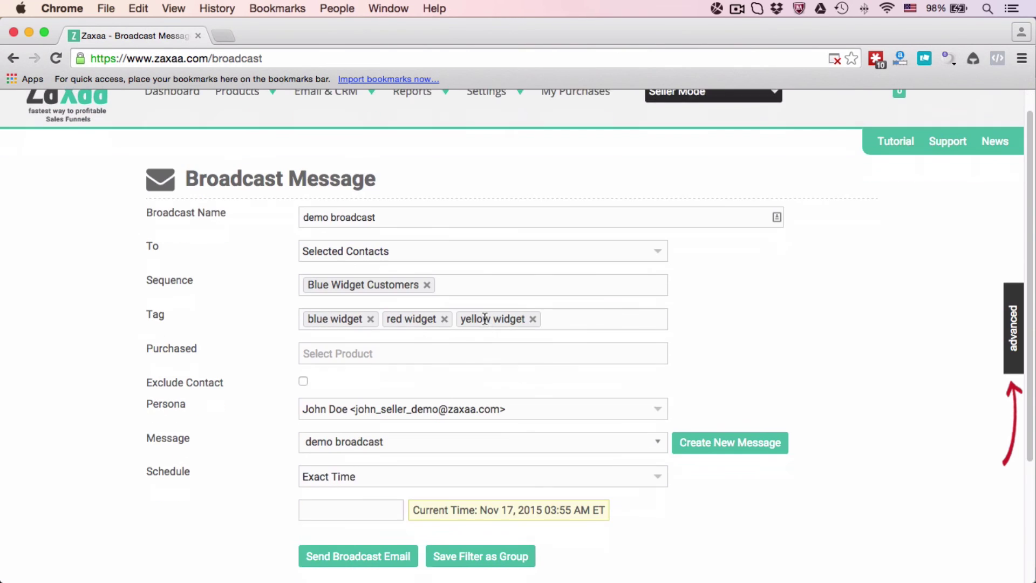